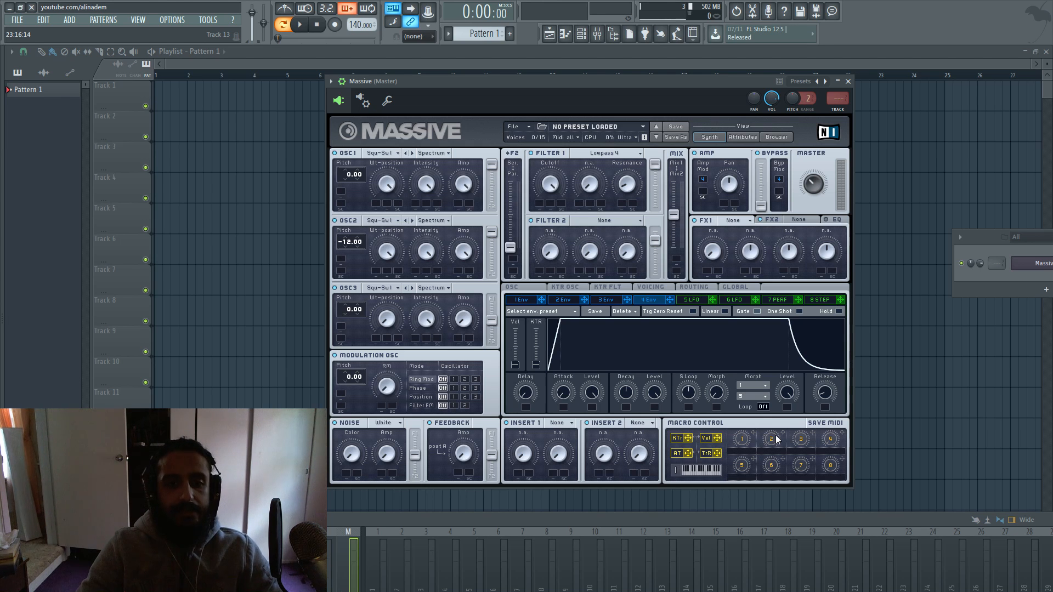
# Step: Audition the Lowpass 4 sound while sweeping Filter 1's cutoff, ending slightly below its middle position
pyautogui.press('b')
pyautogui.press('b')
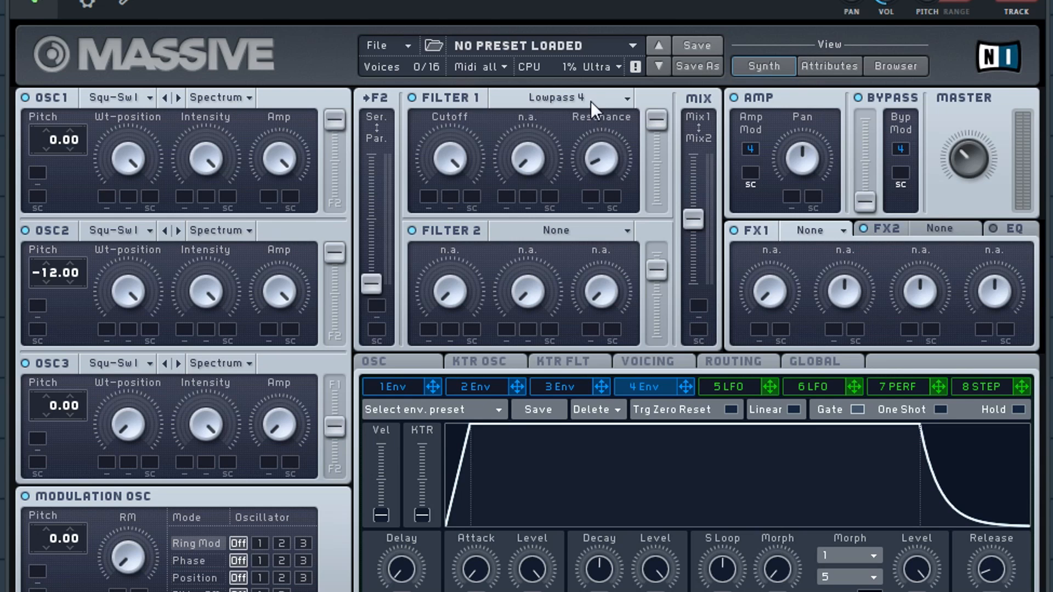
pyautogui.click(582, 99)
pyautogui.click(582, 99)
pyautogui.moveTo(447, 155); pyautogui.dragTo(422, 323)
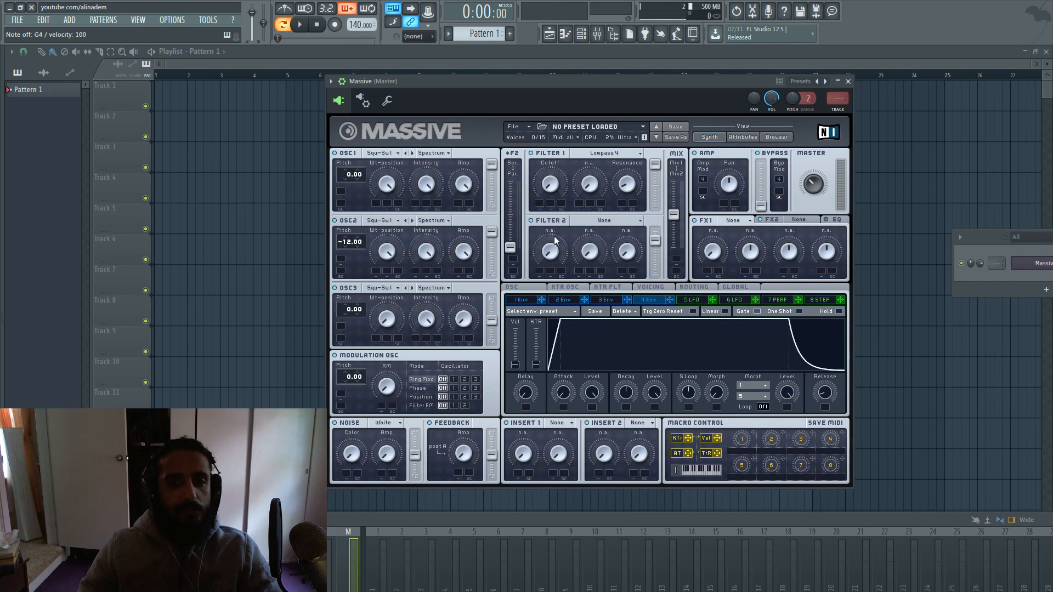
pyautogui.moveTo(549, 188); pyautogui.dragTo(560, 113)
pyautogui.moveTo(554, 179)
pyautogui.mouseDown()
pyautogui.moveTo(567, 83)
pyautogui.moveTo(549, 200)
pyautogui.moveTo(554, 163)
pyautogui.moveTo(546, 182)
pyautogui.mouseUp()
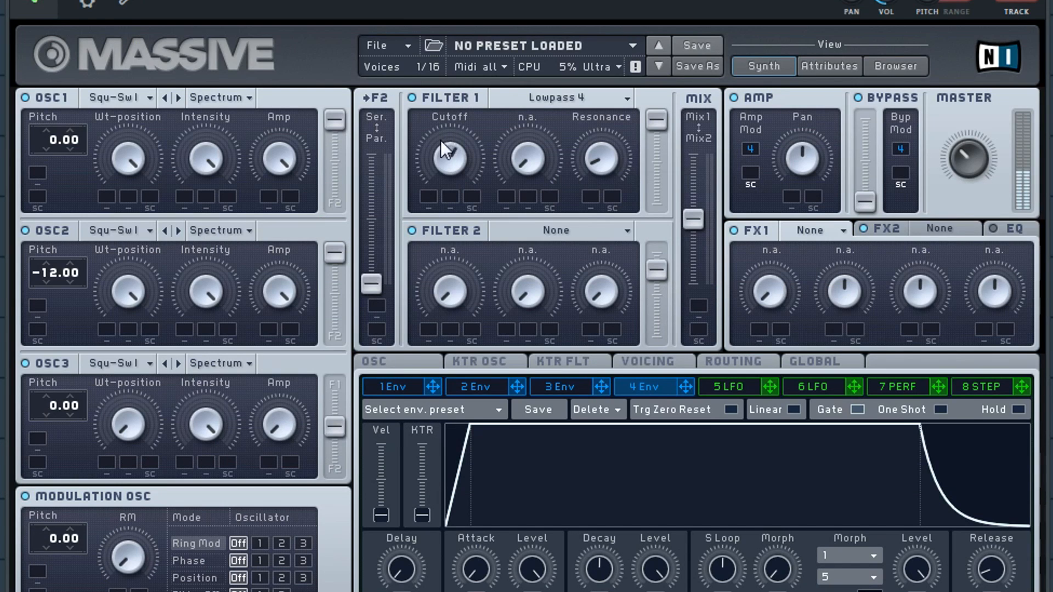
pyautogui.moveTo(440, 141); pyautogui.dragTo(445, 171)
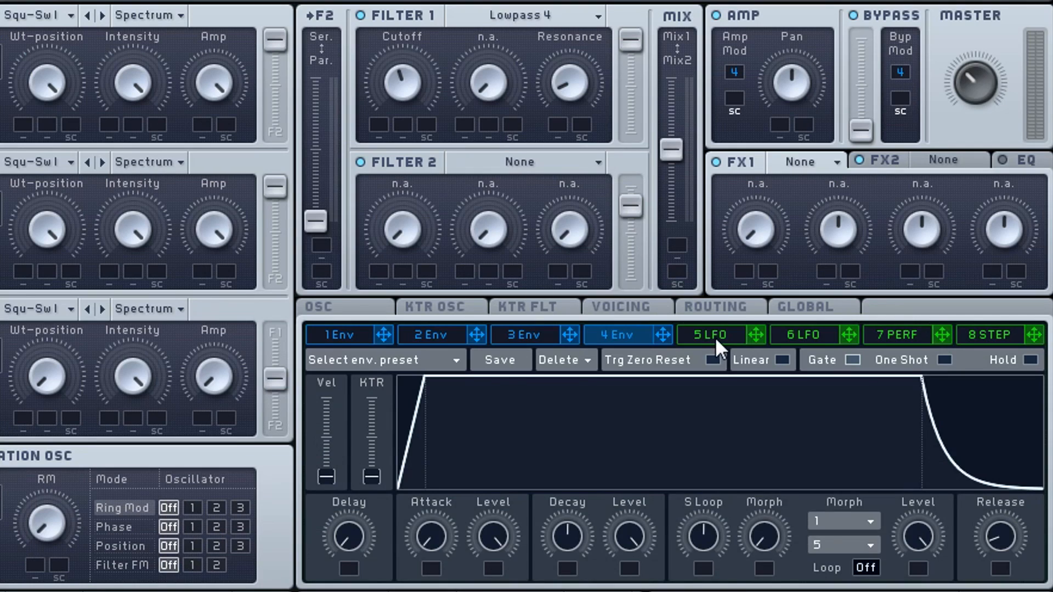
# Step: Look through the modulation sources 5 LFO, 6 LFO, 7 PERF and 8 STEP
pyautogui.click(694, 300)
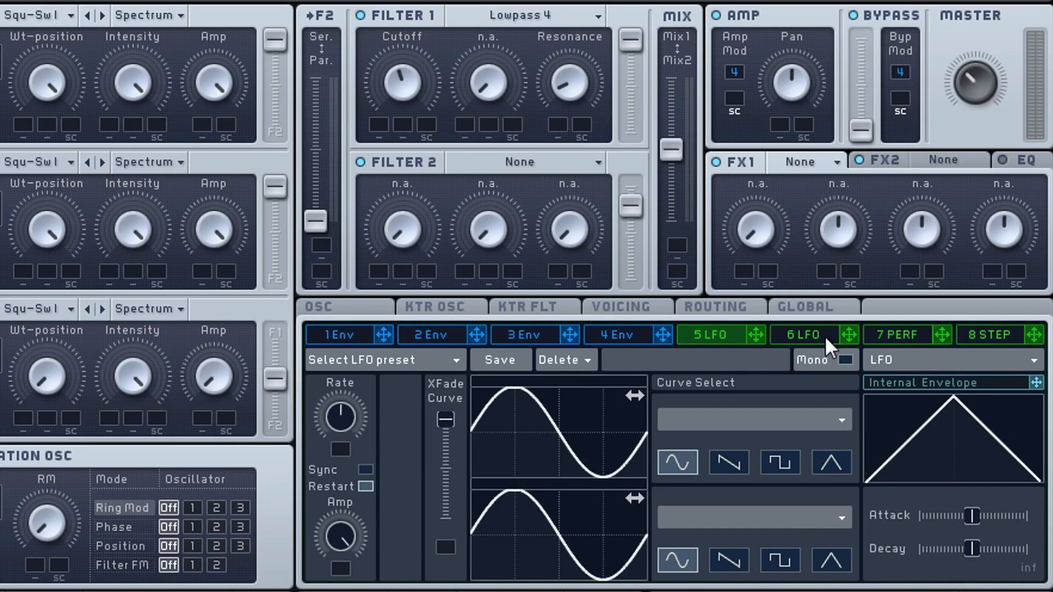
pyautogui.click(897, 336)
pyautogui.click(982, 335)
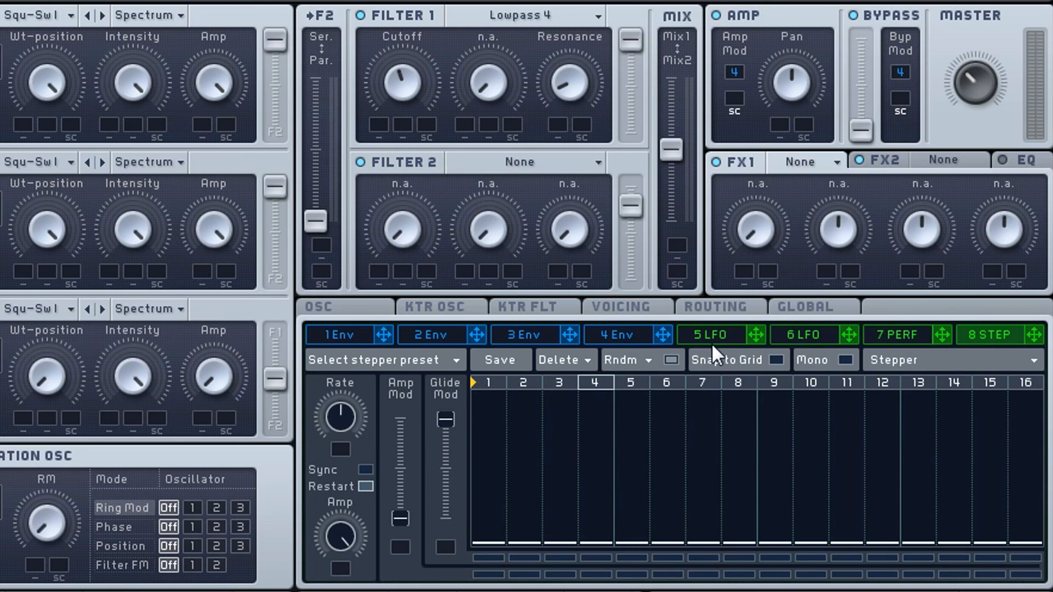
pyautogui.click(713, 345)
pyautogui.click(821, 334)
pyautogui.click(910, 336)
pyautogui.click(973, 336)
pyautogui.click(726, 340)
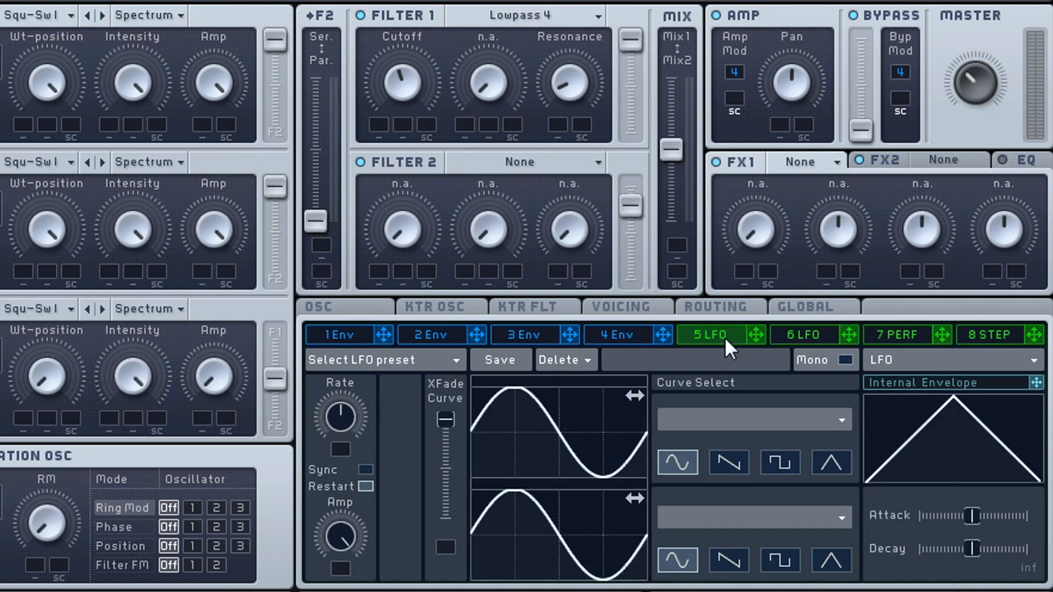
# Step: Change modulators 7 and 8 to the LFO type
pyautogui.click(886, 333)
pyautogui.click(953, 356)
pyautogui.click(910, 362)
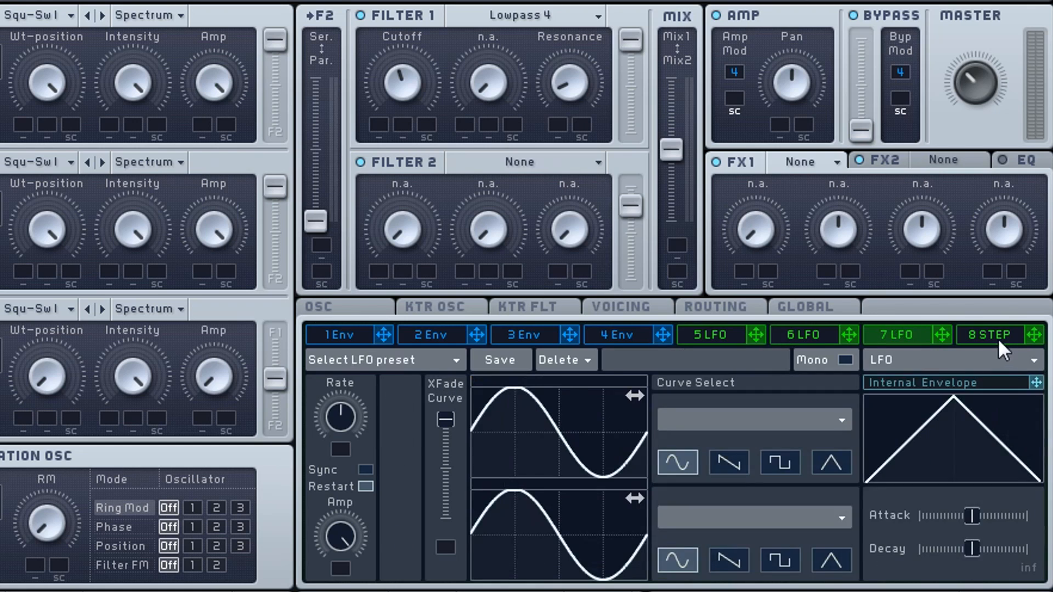
pyautogui.click(995, 336)
pyautogui.click(986, 359)
pyautogui.click(906, 359)
# Step: Assign LFO 5 to the first modulation slot of Filter 1's cutoff and lower the cutoff slightly
pyautogui.click(743, 339)
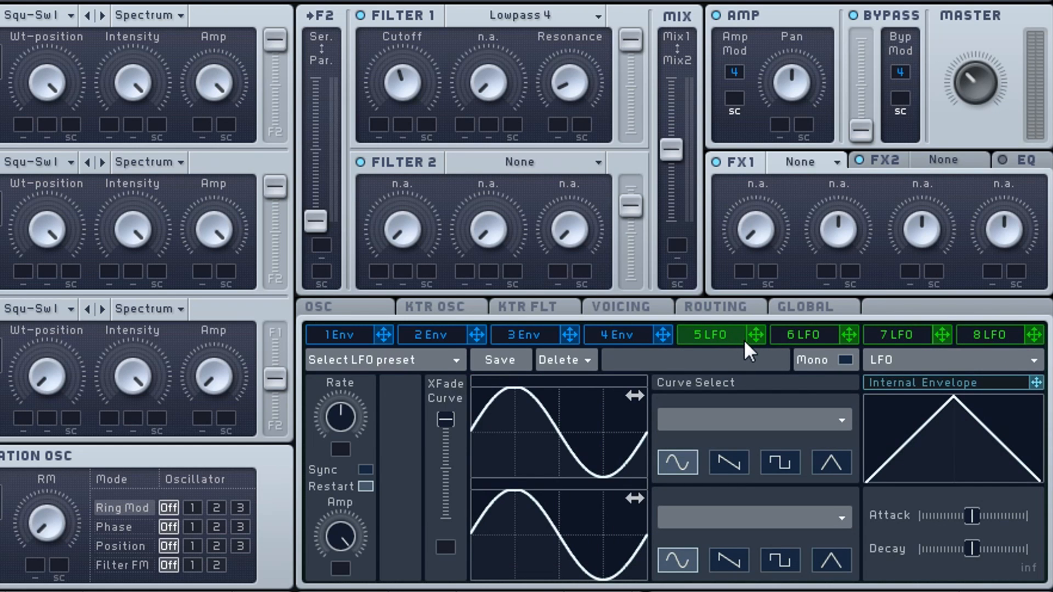
pyautogui.moveTo(760, 340); pyautogui.dragTo(380, 122)
pyautogui.moveTo(405, 84); pyautogui.dragTo(420, 99)
# Step: Try the sawtooth and square shapes on LFO 5's upper curve, then return it to sine
pyautogui.moveTo(590, 435); pyautogui.dragTo(637, 460)
pyautogui.click(731, 470)
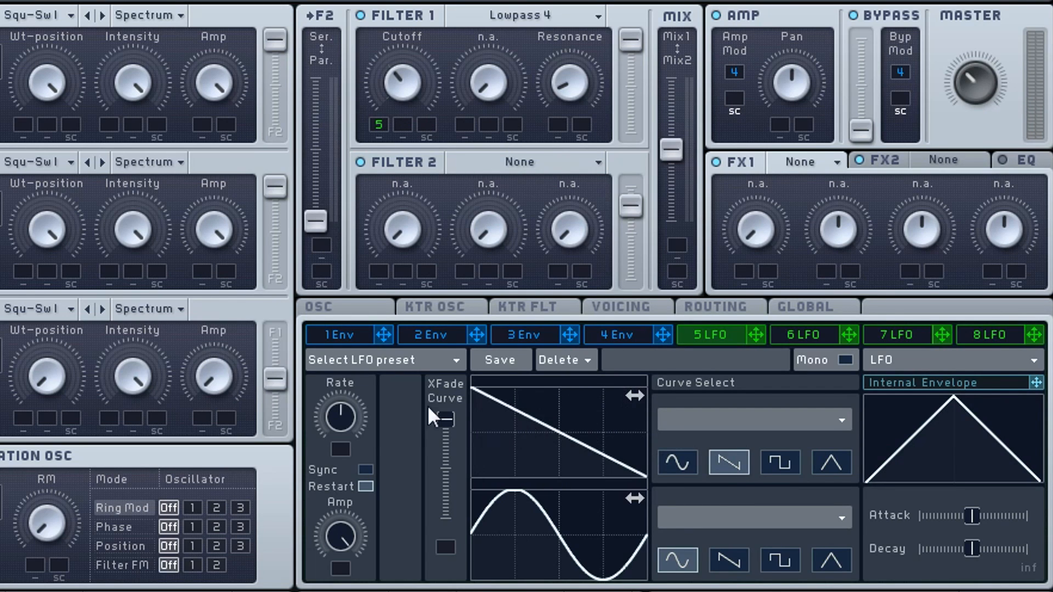
pyautogui.click(781, 467)
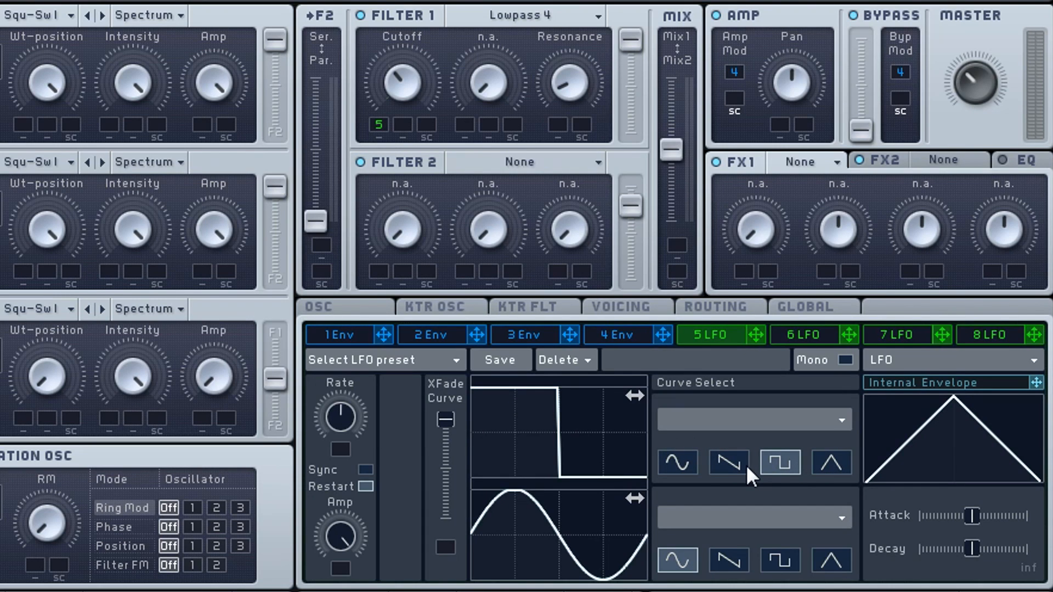
pyautogui.click(688, 460)
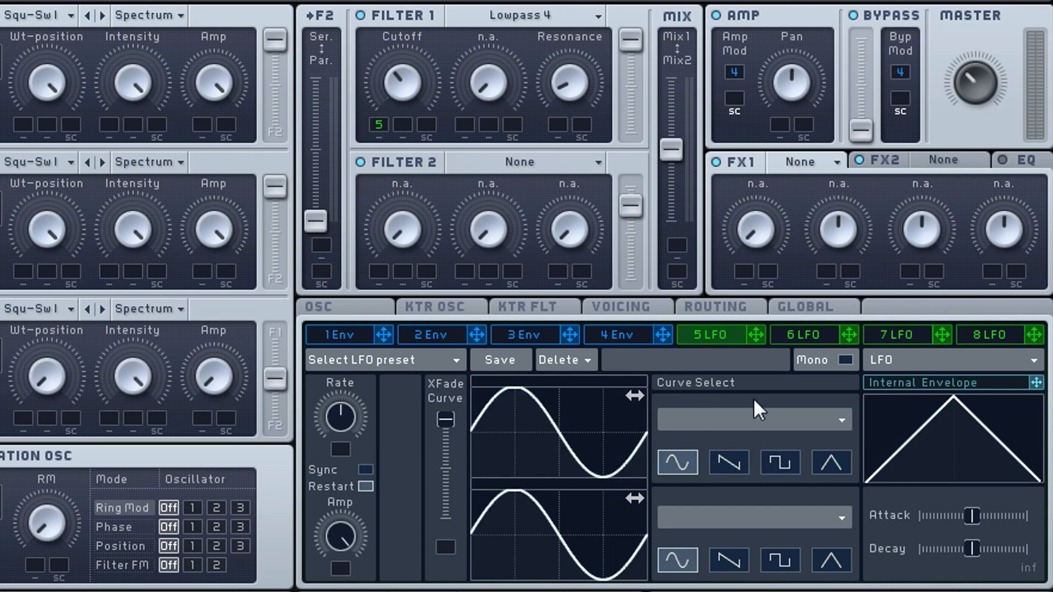
# Step: Try the Chineese Roof and Vibrato Wave 1 curves and a phase shift on LFO 5, then restore the sine
pyautogui.click(741, 415)
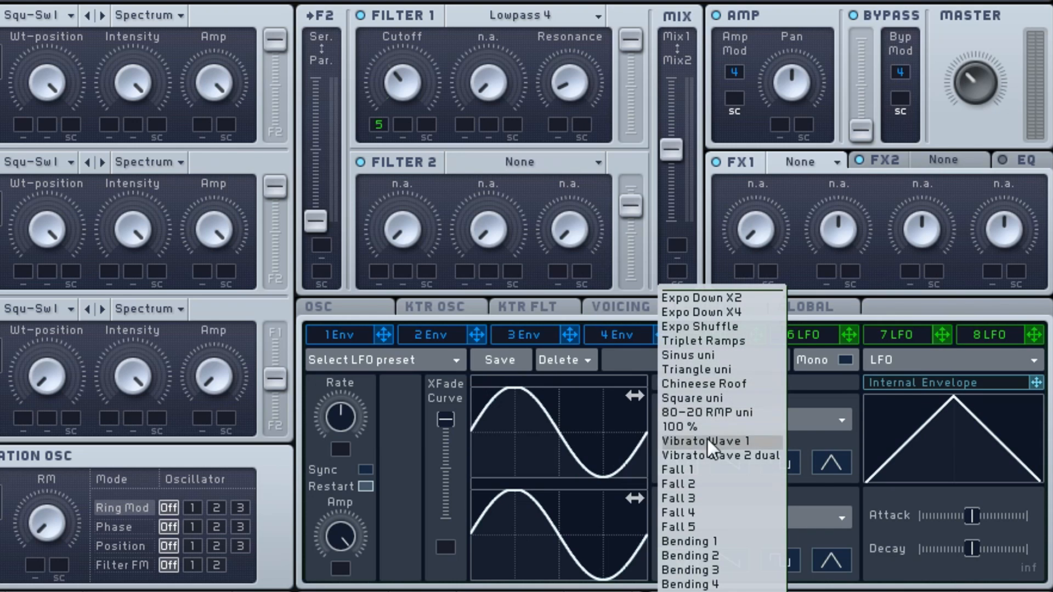
pyautogui.click(755, 381)
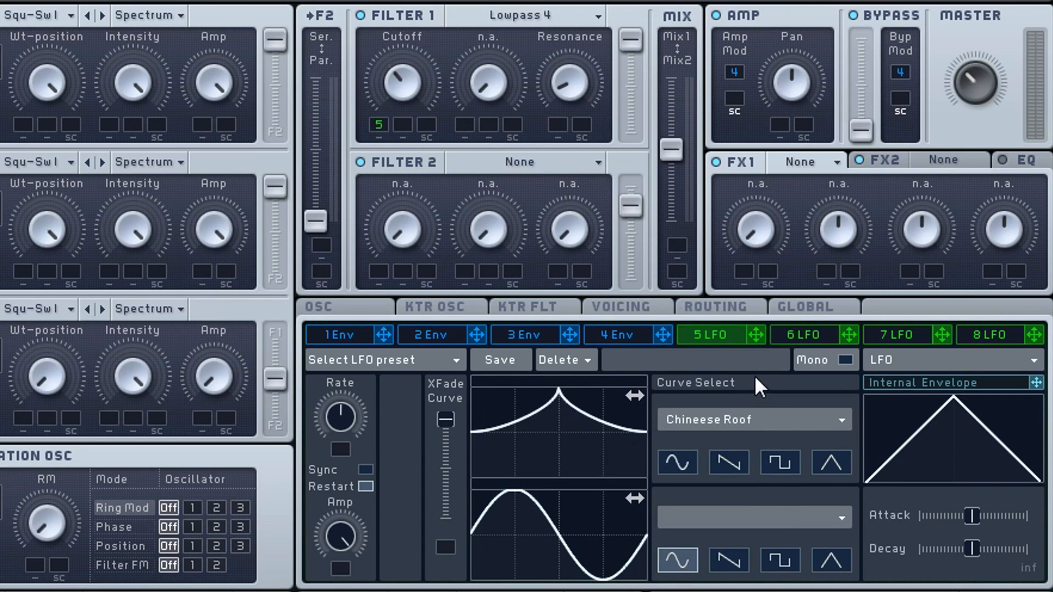
pyautogui.click(756, 414)
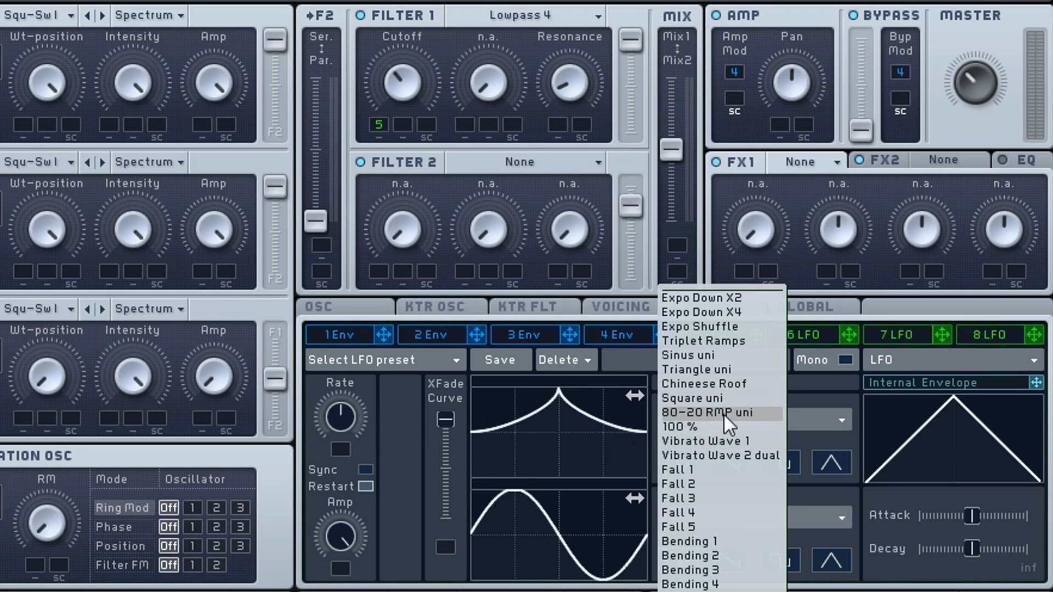
pyautogui.click(722, 440)
pyautogui.moveTo(615, 439); pyautogui.dragTo(593, 434)
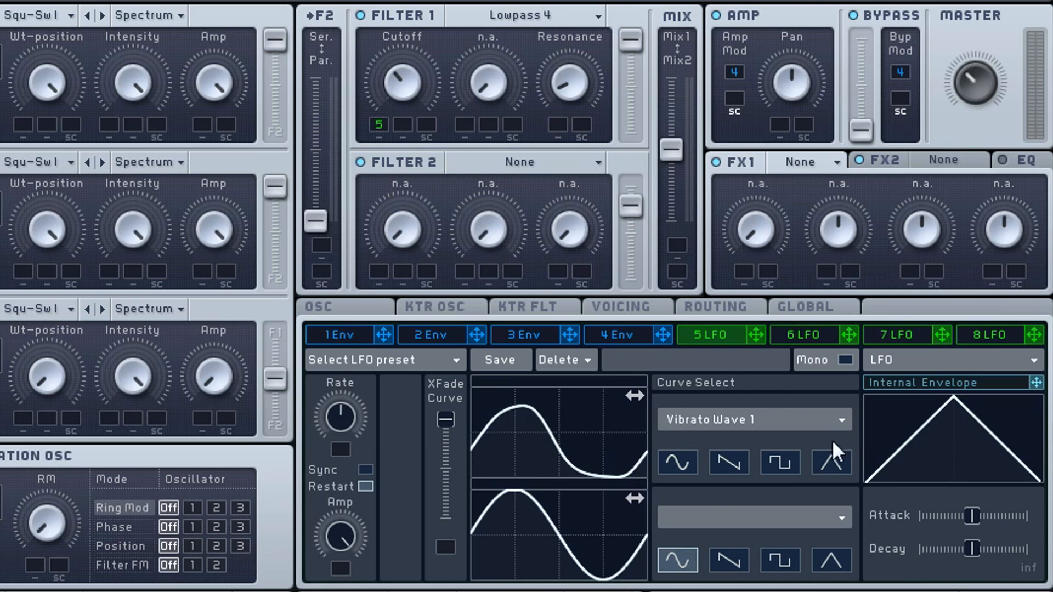
pyautogui.click(779, 419)
pyautogui.click(818, 435)
pyautogui.click(692, 459)
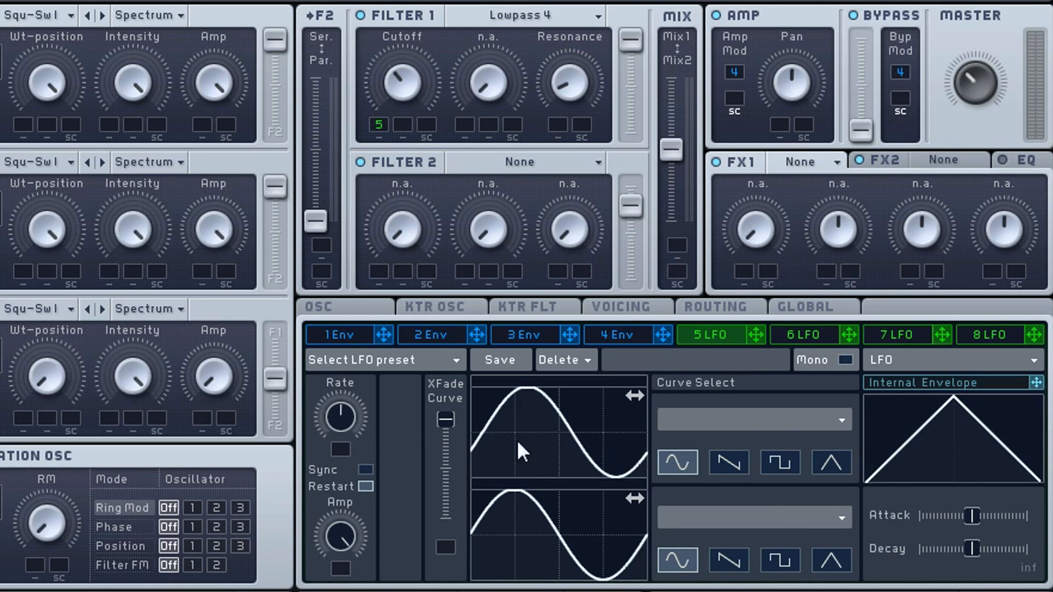
pyautogui.moveTo(553, 413); pyautogui.dragTo(590, 354)
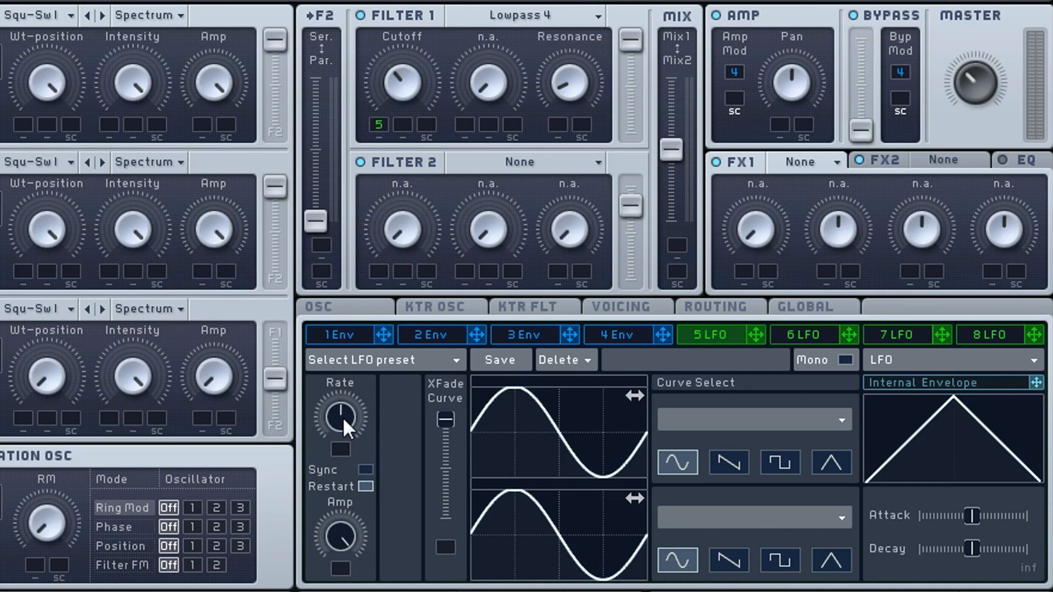
# Step: Set an upward LFO 5 modulation range on Filter 1's cutoff and sweep the cutoff up and back down
pyautogui.moveTo(338, 532); pyautogui.dragTo(377, 443)
pyautogui.moveTo(355, 524); pyautogui.dragTo(357, 591)
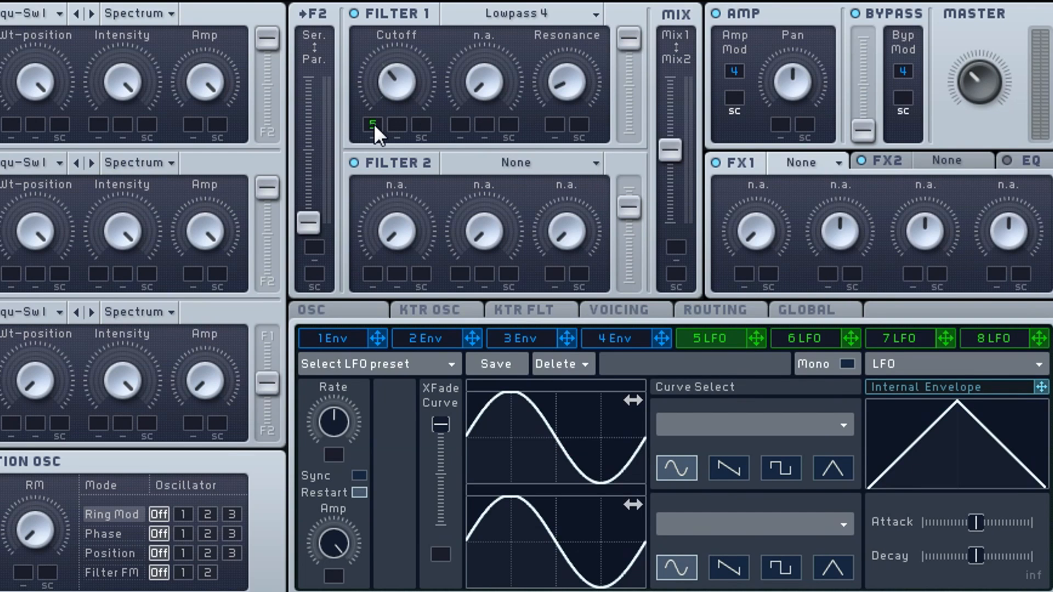
pyautogui.moveTo(374, 124); pyautogui.dragTo(374, 118)
pyautogui.moveTo(374, 115); pyautogui.dragTo(373, 31)
pyautogui.moveTo(396, 94); pyautogui.dragTo(399, 32)
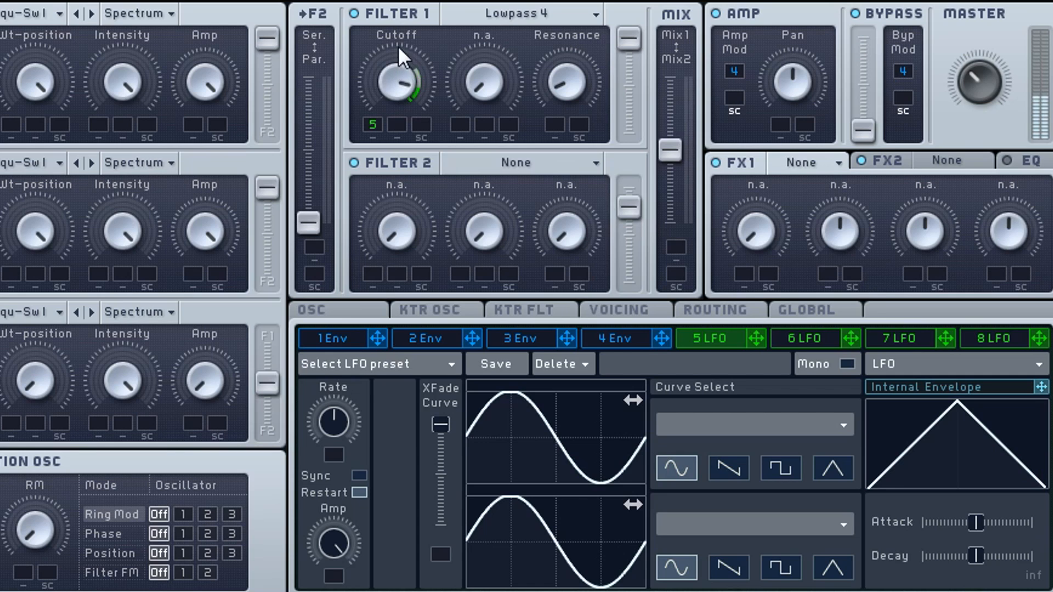
pyautogui.moveTo(399, 94); pyautogui.dragTo(381, 175)
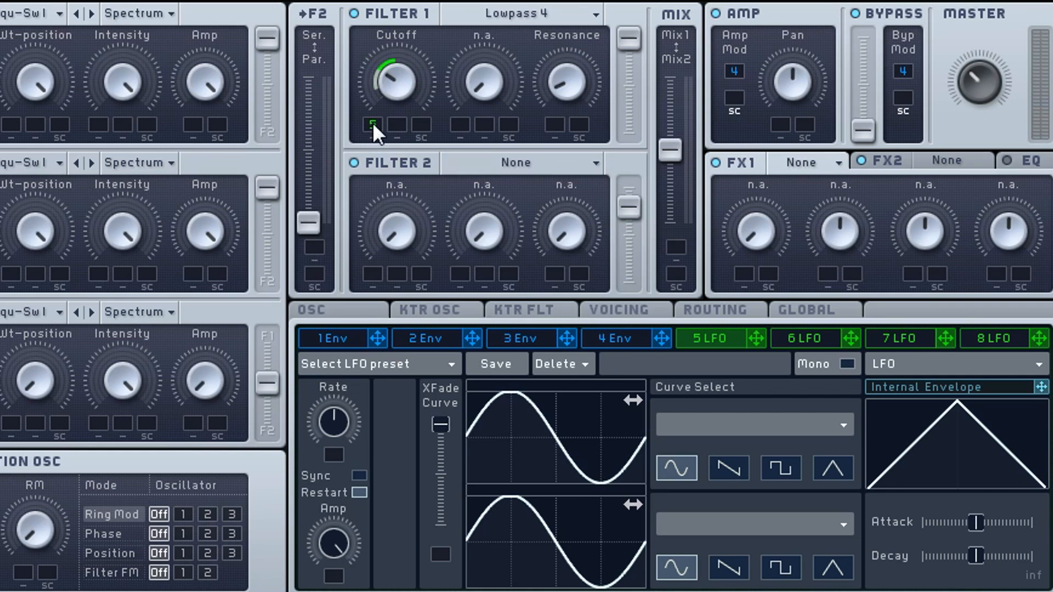
# Step: Try a downward LFO 5 modulation range on the mid-set Filter 1 cutoff, then extend it upward to the maximum
pyautogui.moveTo(373, 124); pyautogui.dragTo(370, 134)
pyautogui.rightClick(373, 126)
pyautogui.click(386, 152)
pyautogui.moveTo(429, 183); pyautogui.dragTo(374, 133)
pyautogui.doubleClick(369, 124)
pyautogui.moveTo(373, 124); pyautogui.dragTo(363, 184)
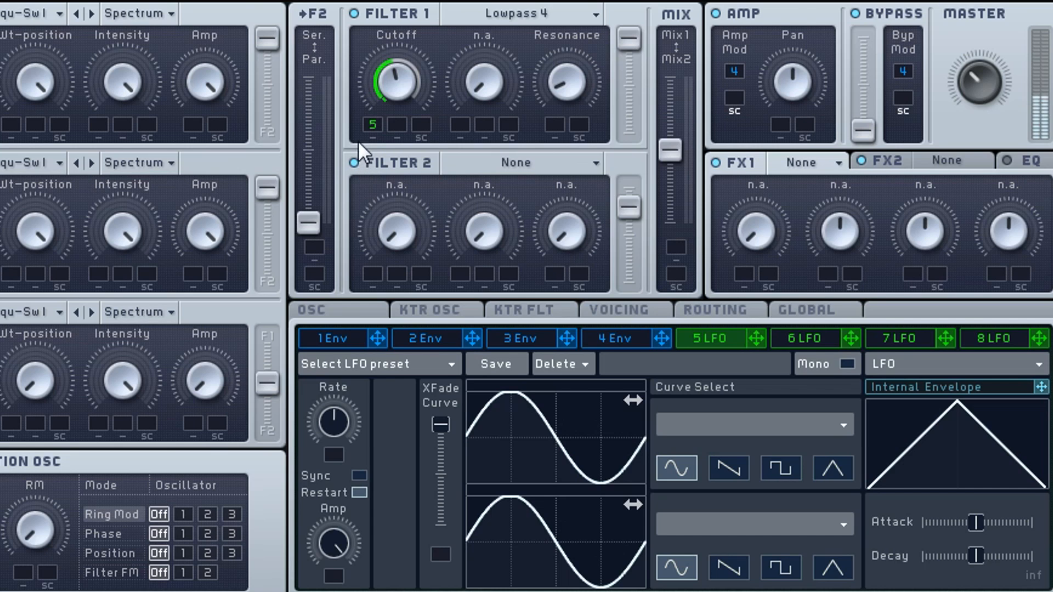
pyautogui.moveTo(370, 126); pyautogui.dragTo(376, 131)
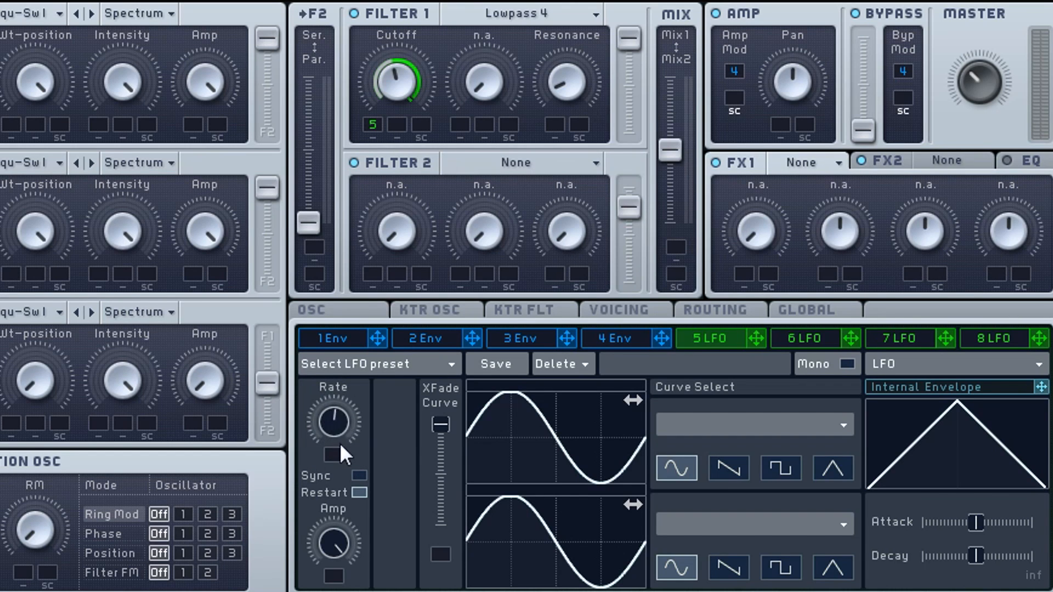
# Step: Vary LFO 5's rate down and up, then enable its tempo sync
pyautogui.moveTo(340, 438); pyautogui.dragTo(335, 473)
pyautogui.moveTo(333, 425); pyautogui.dragTo(350, 333)
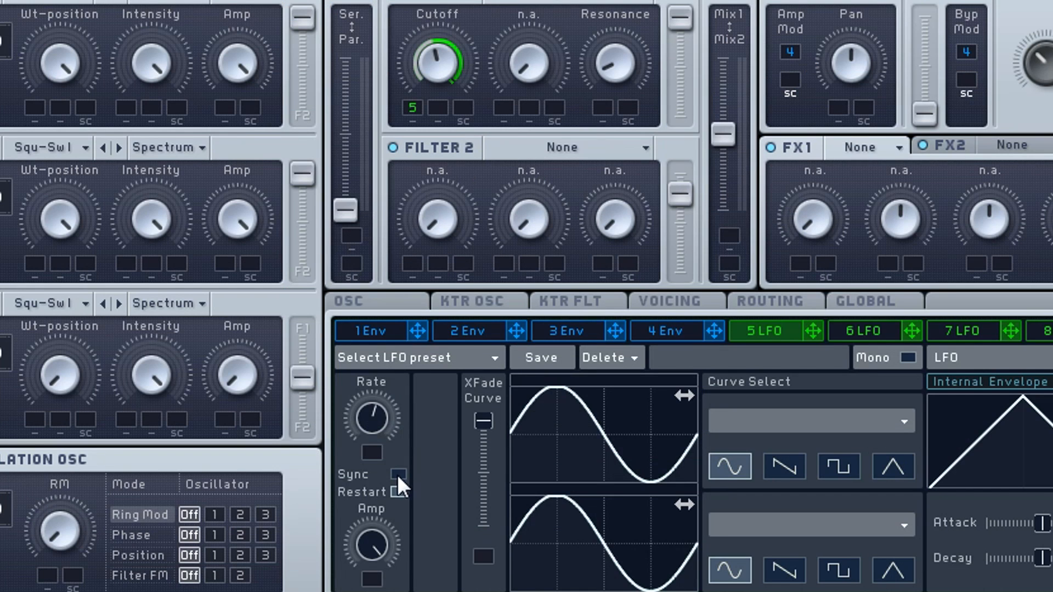
pyautogui.click(524, 354)
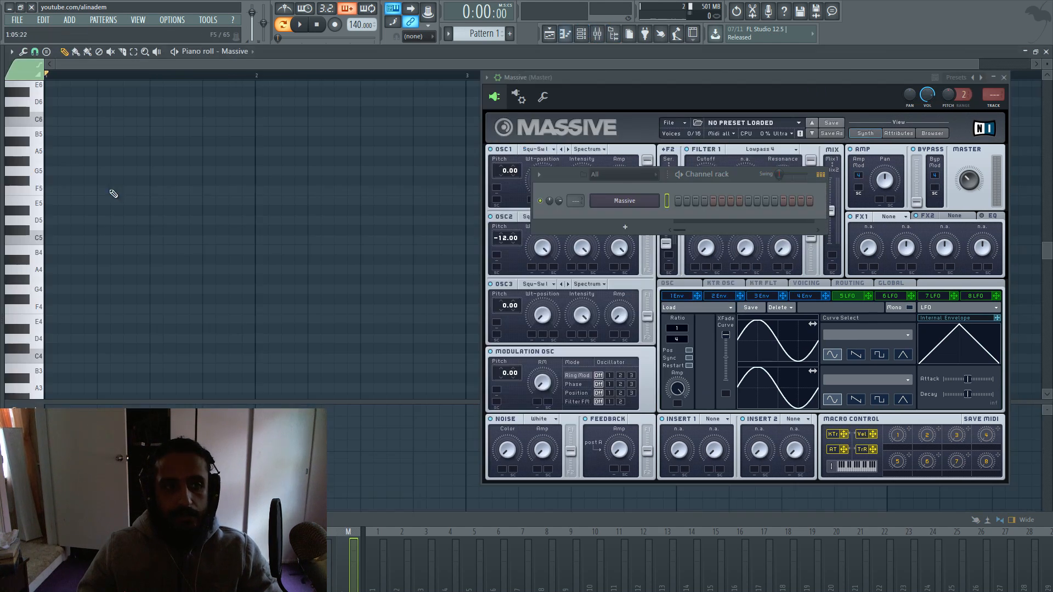
# Step: Add an F4 note at the start of the Massive pattern and place Pattern 1 at bar 1 on Track 3
pyautogui.click(61, 310)
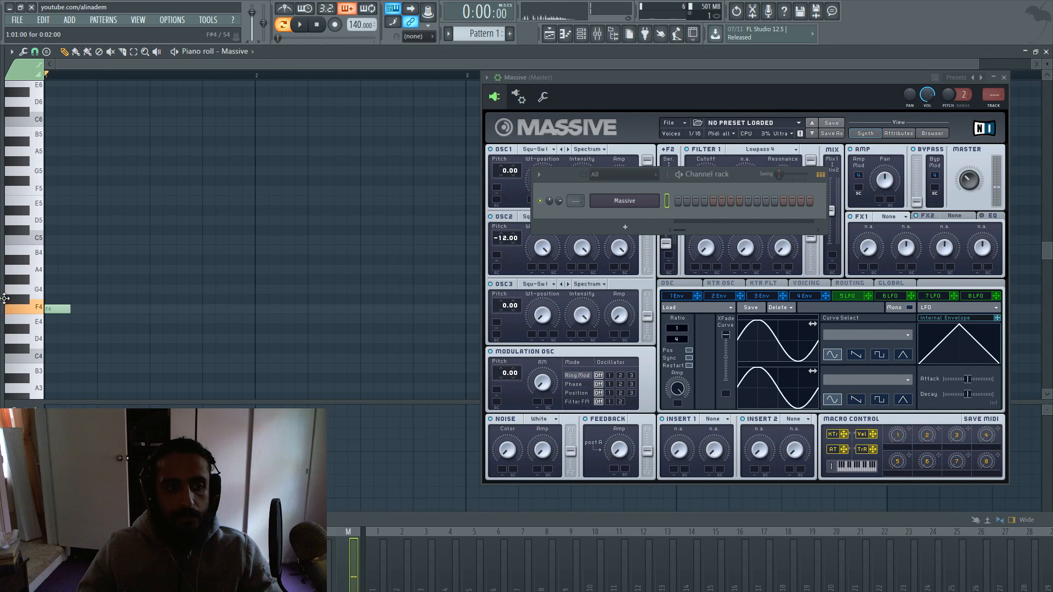
pyautogui.click(549, 34)
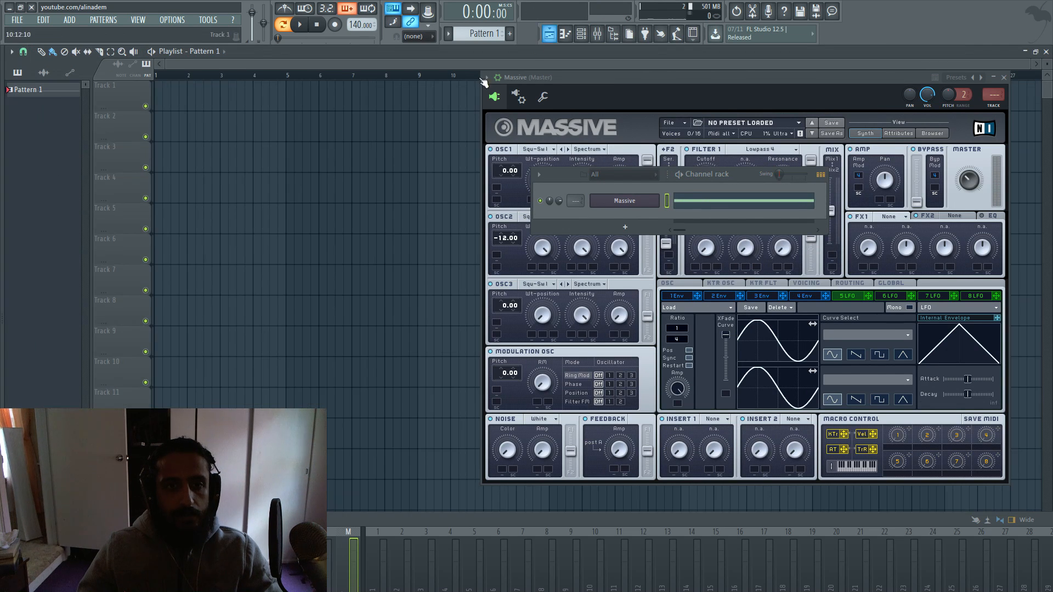
pyautogui.click(319, 157)
pyautogui.moveTo(322, 158); pyautogui.dragTo(175, 155)
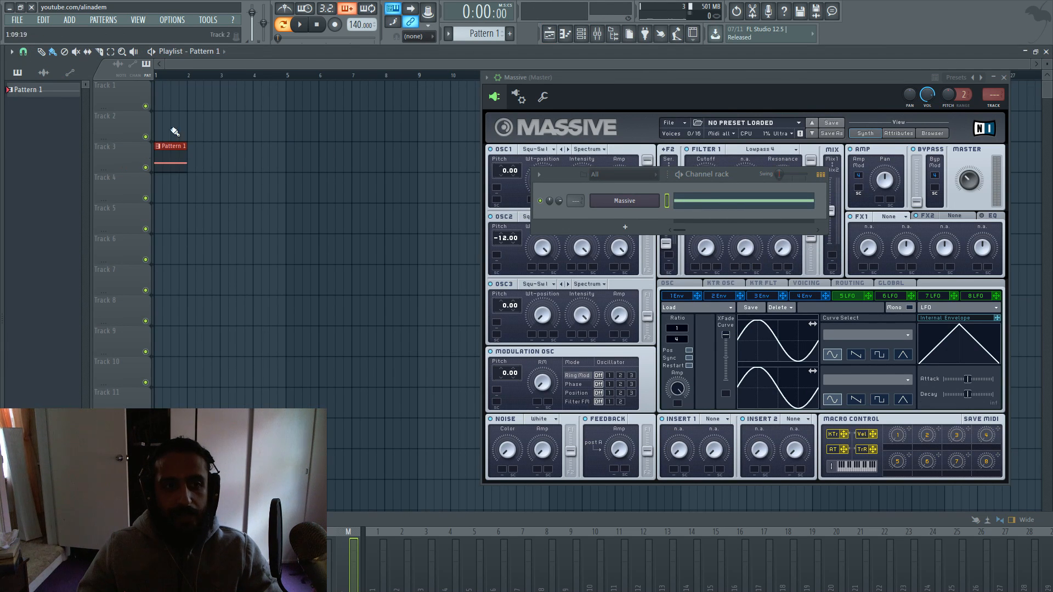
# Step: Switch to song mode, play the arrangement and stop it, and reposition the Massive window
pyautogui.press('l')
pyautogui.press('space')
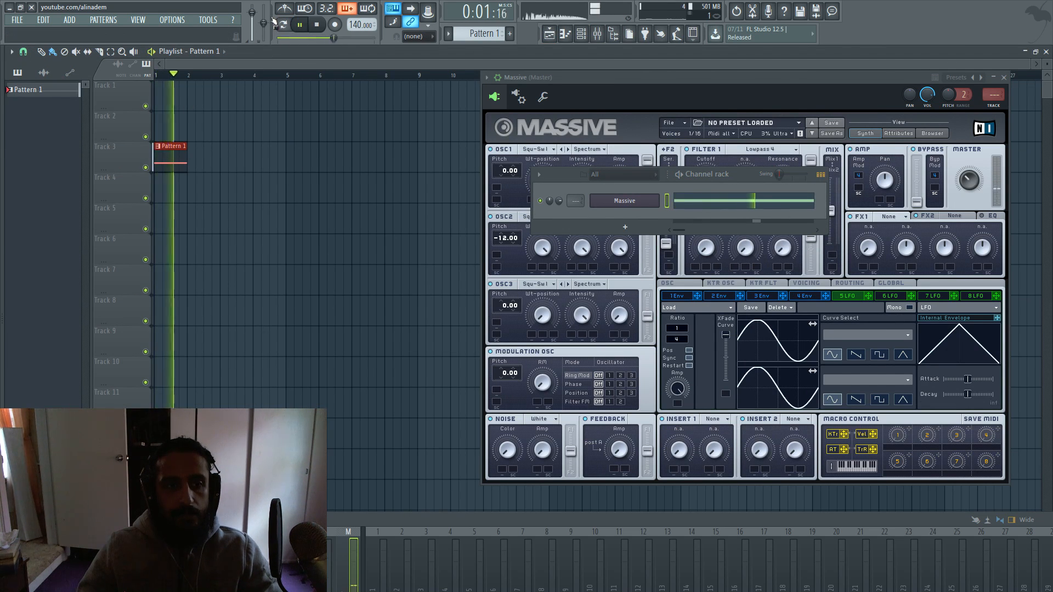
pyautogui.press('space')
pyautogui.moveTo(605, 82); pyautogui.dragTo(539, 87)
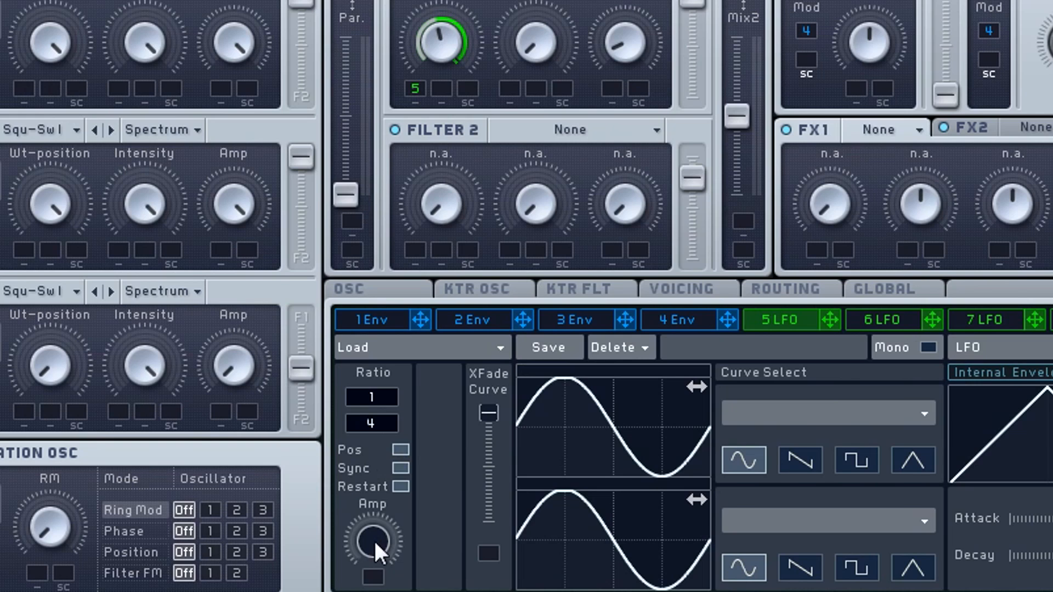
# Step: Set LFO 5's ratio to 1/12 and its upper curve to sawtooth while adjusting its Amp
pyautogui.moveTo(373, 539)
pyautogui.mouseDown()
pyautogui.moveTo(373, 559)
pyautogui.moveTo(373, 534)
pyautogui.mouseUp()
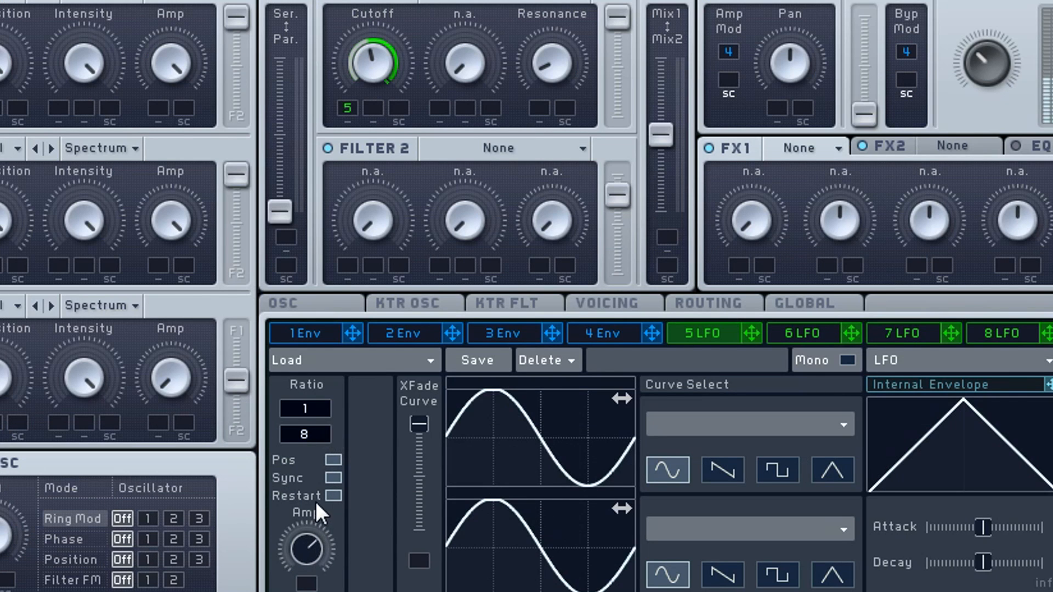
pyautogui.moveTo(315, 501); pyautogui.dragTo(315, 435)
pyautogui.click(725, 473)
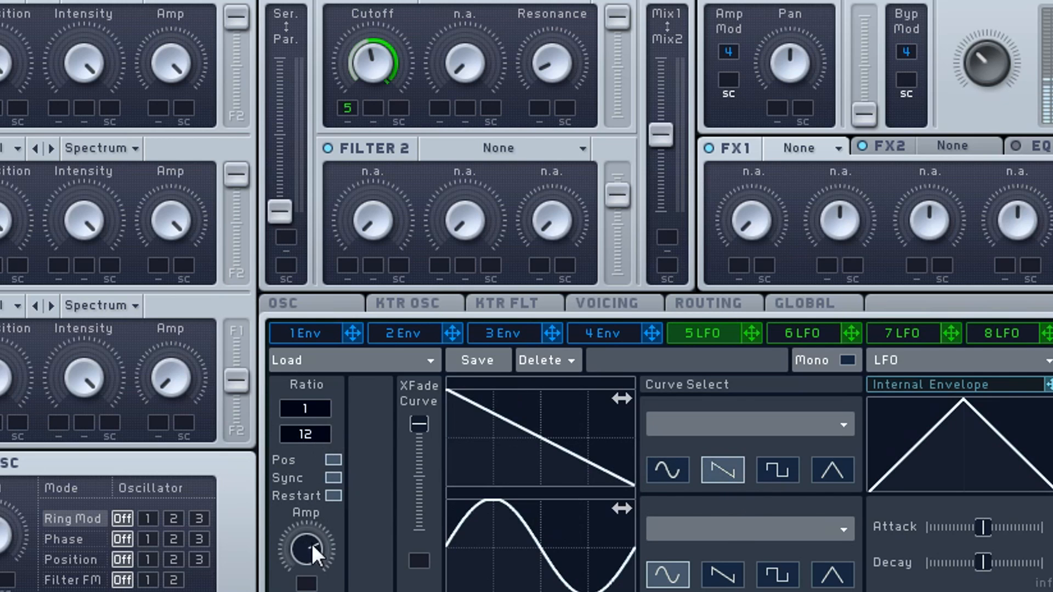
pyautogui.moveTo(307, 573)
pyautogui.mouseDown()
pyautogui.moveTo(307, 591)
pyautogui.moveTo(312, 561)
pyautogui.mouseUp()
# Step: Crossfade LFO 5 fully to its lower curve, set its ratio to 1/4 and raise its Amp
pyautogui.moveTo(420, 455); pyautogui.dragTo(420, 557)
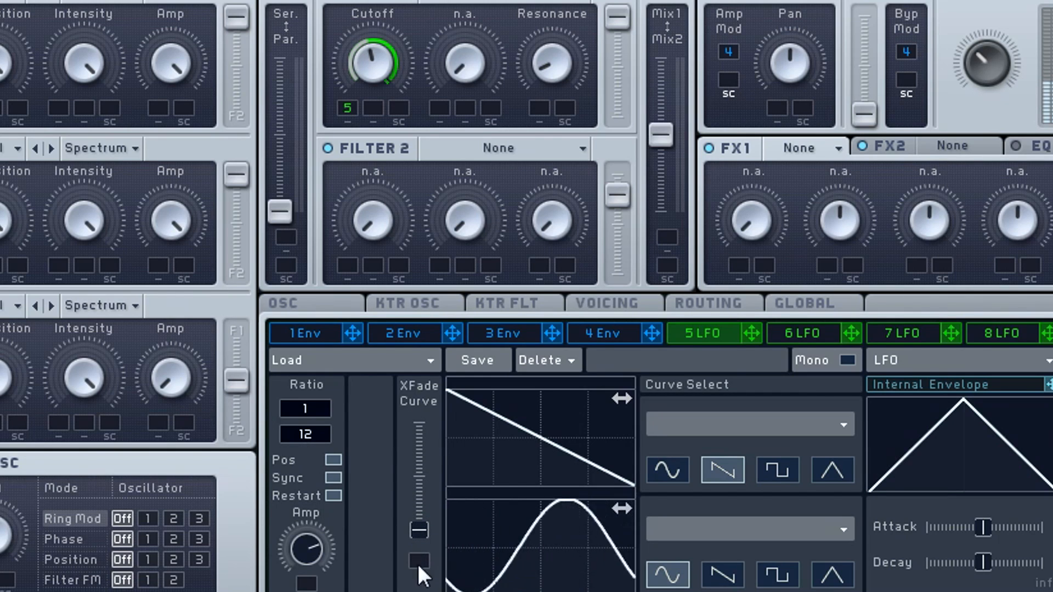
pyautogui.moveTo(306, 435); pyautogui.dragTo(307, 443)
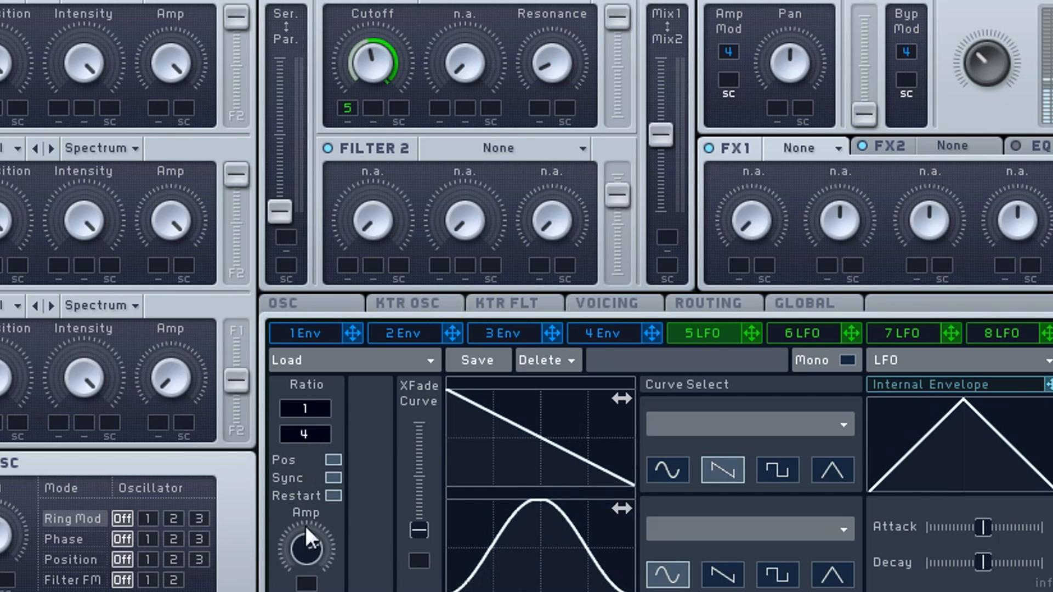
pyautogui.moveTo(306, 525); pyautogui.dragTo(312, 493)
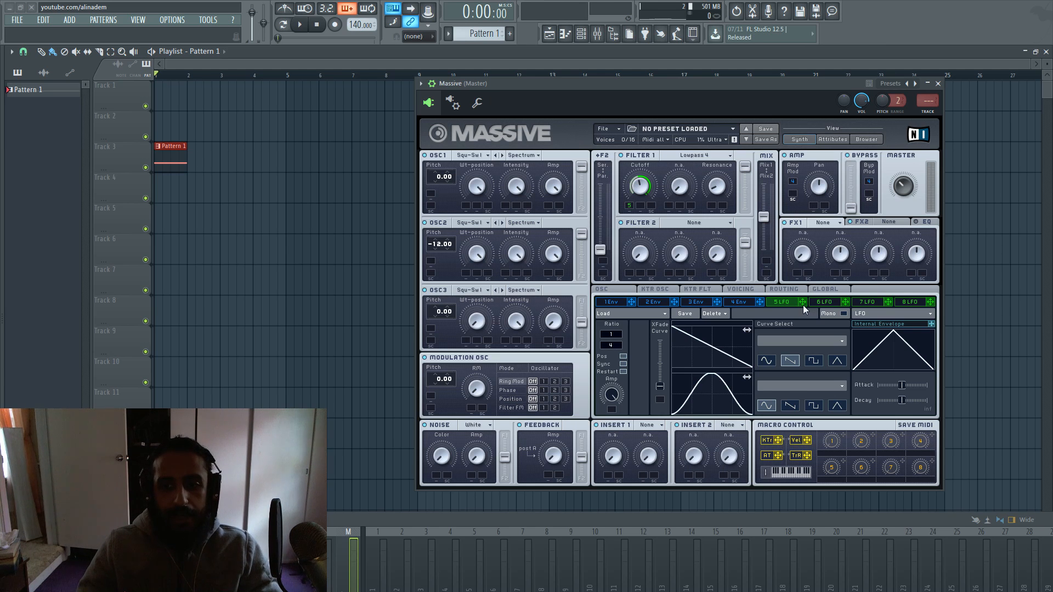
# Step: Assign LFO 5 to the Amp section's Pan with an upward modulation range
pyautogui.moveTo(802, 302); pyautogui.dragTo(820, 200)
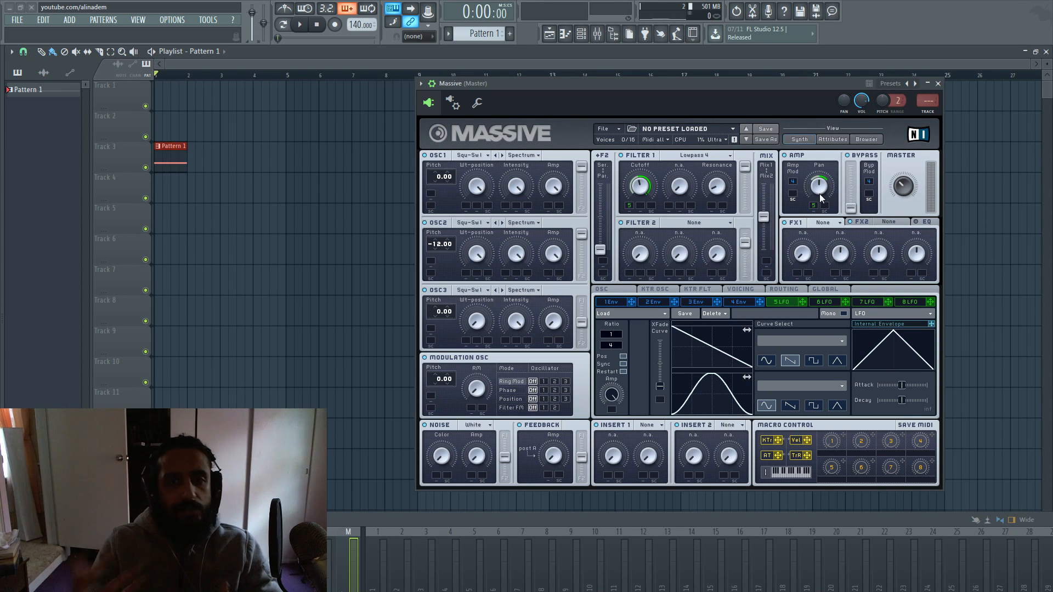